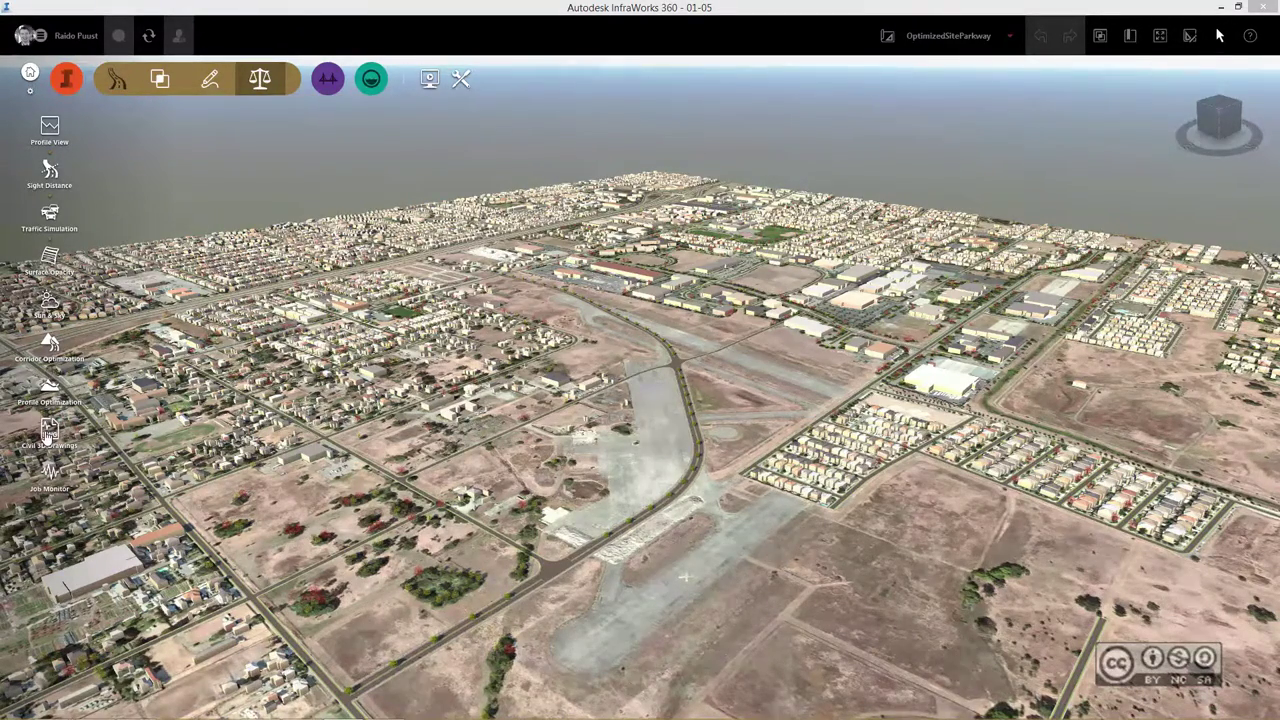
# - Start a Civil 3D drawings export of Design Road 1 with the ISO A0 Plan and Profile 1 to 500 layout
pyautogui.click(47, 433)
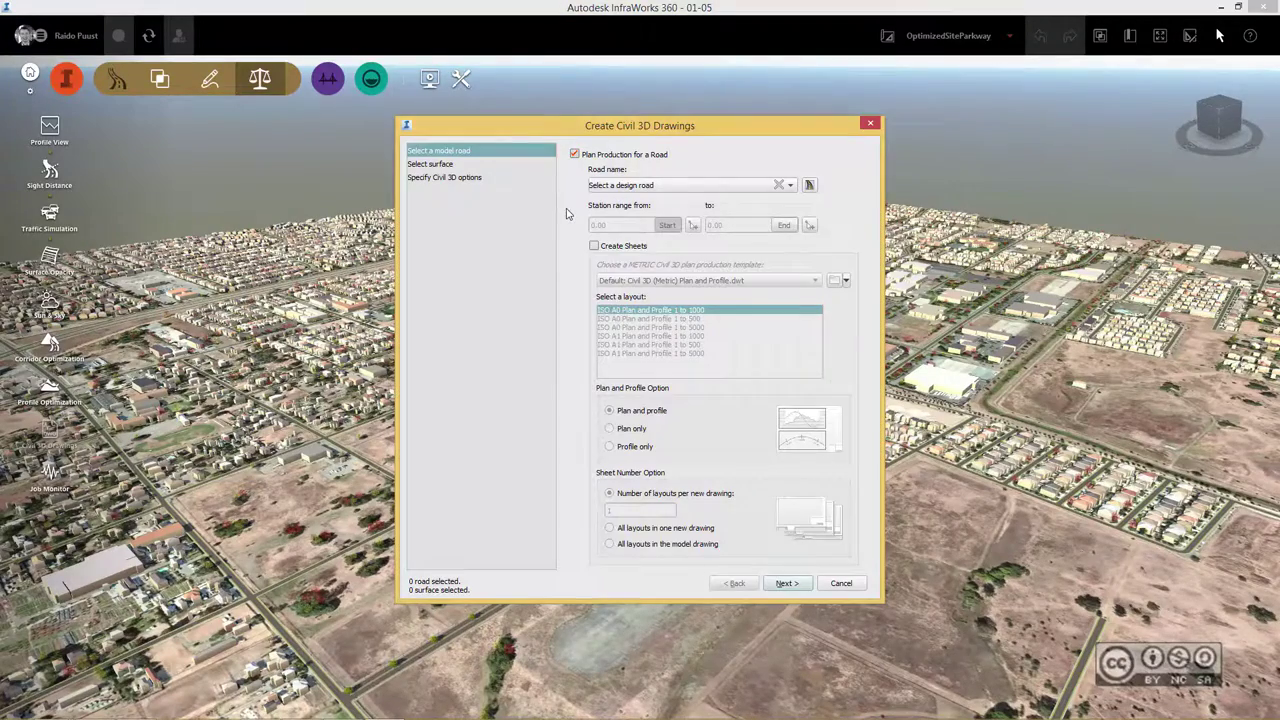
pyautogui.click(624, 188)
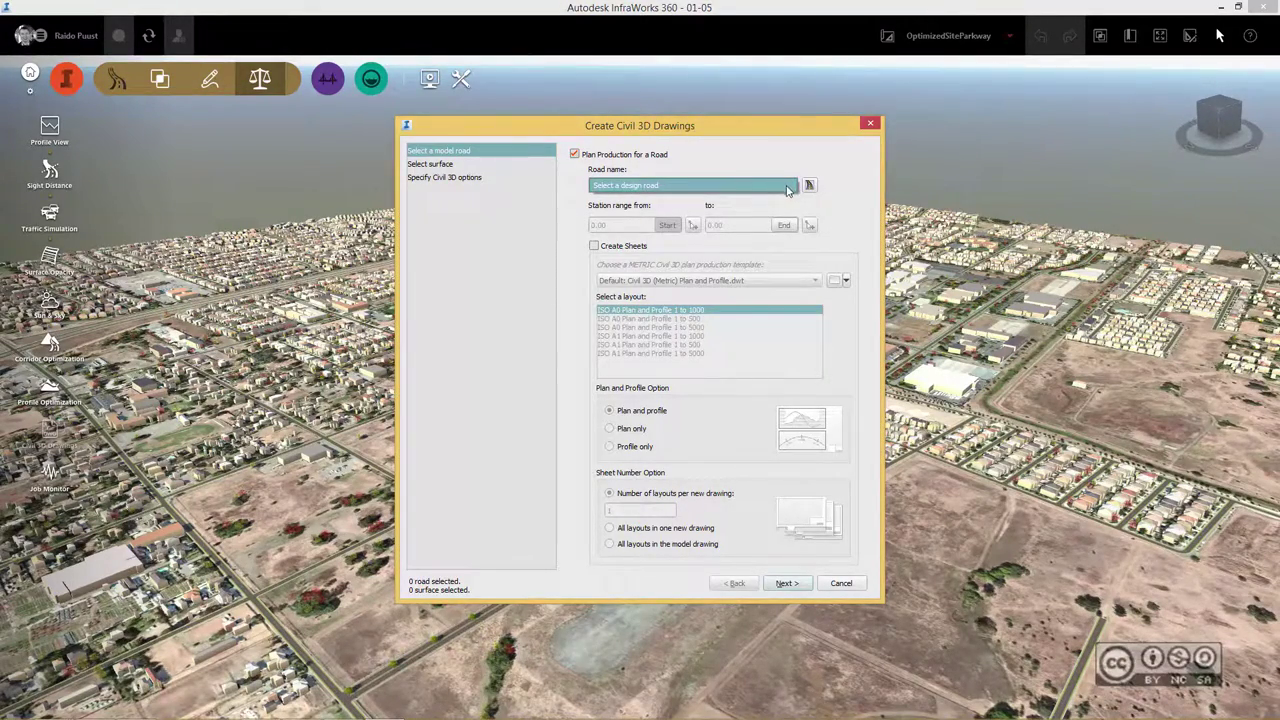
pyautogui.click(788, 190)
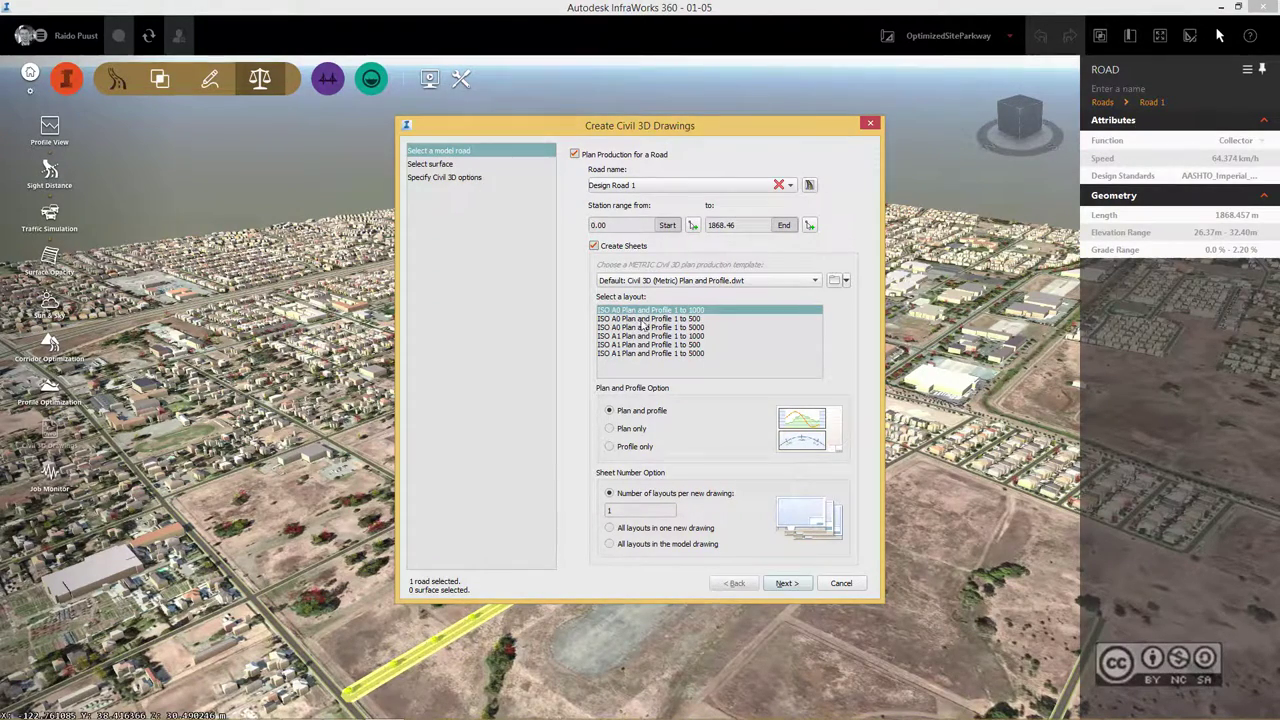
pyautogui.click(645, 319)
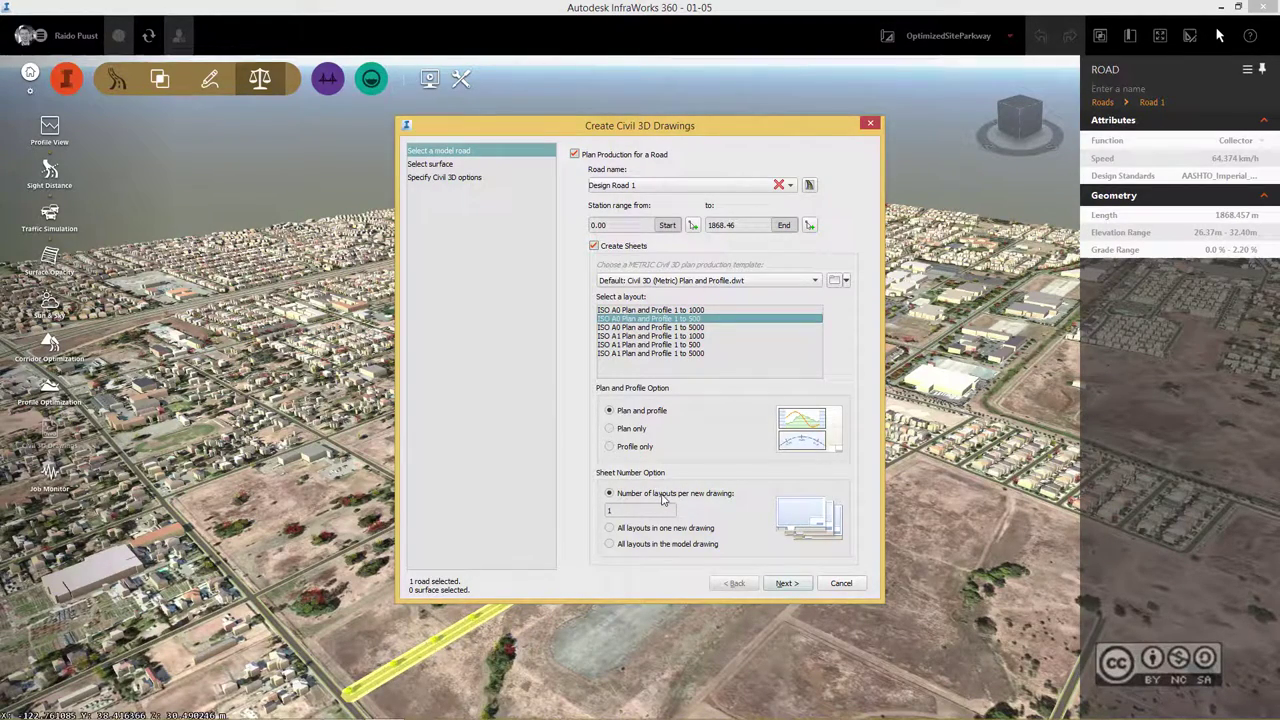
# - Keep the 100.00 road-base offset surface and advance to the Civil 3D drawing options
pyautogui.click(786, 584)
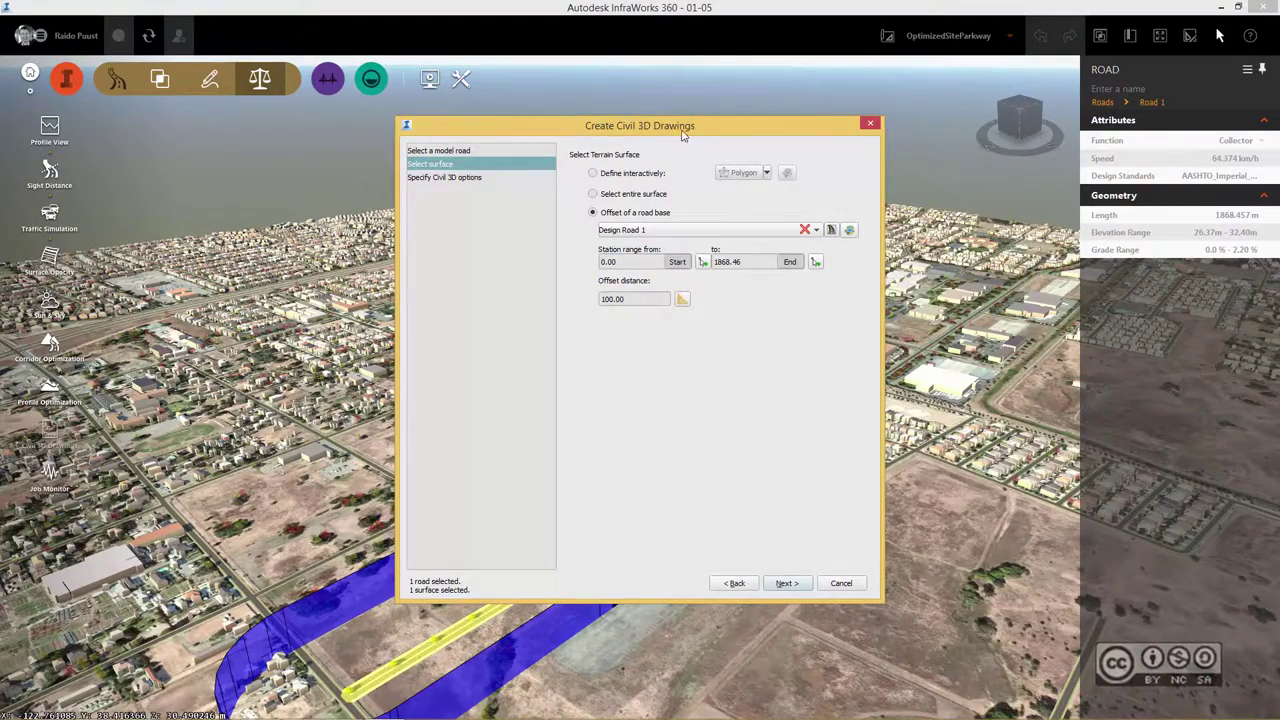
pyautogui.moveTo(557, 130); pyautogui.dragTo(932, 160)
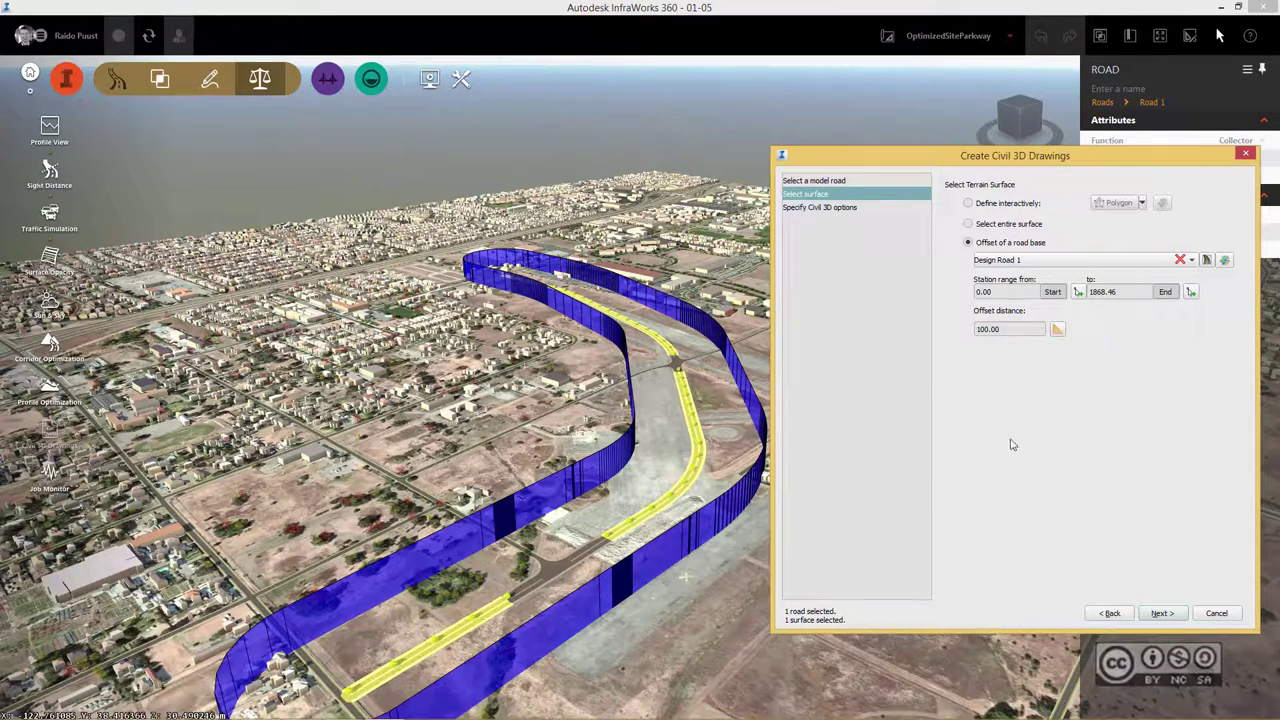
pyautogui.click(1160, 613)
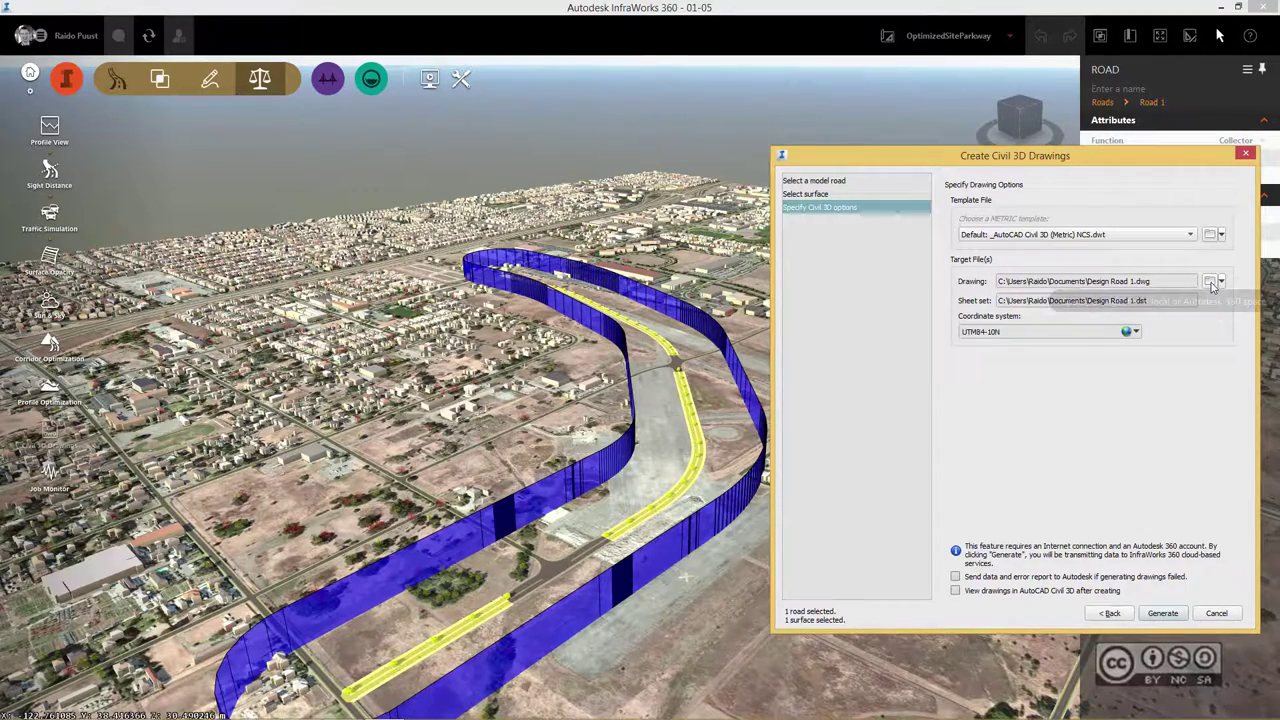
# - Save drawings to D:\InfraBIM\01-Drawings, open them in Civil 3D afterwards, and generate
pyautogui.click(1211, 282)
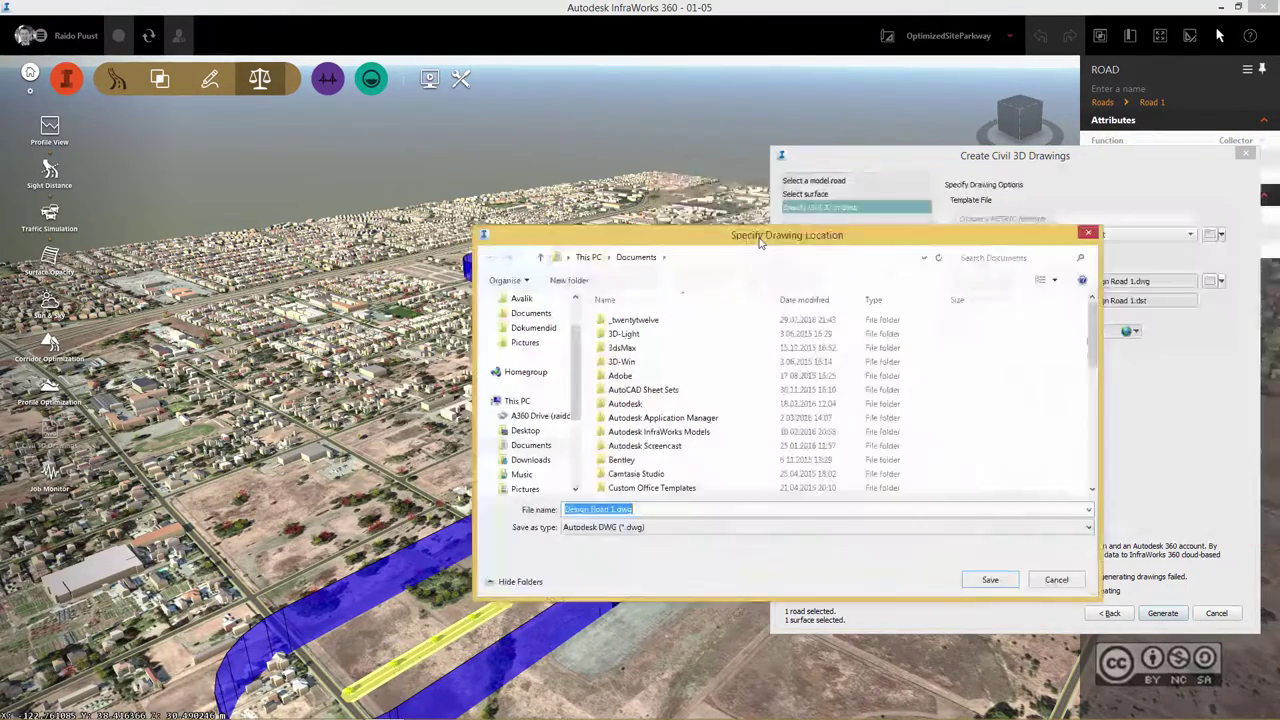
pyautogui.click(985, 581)
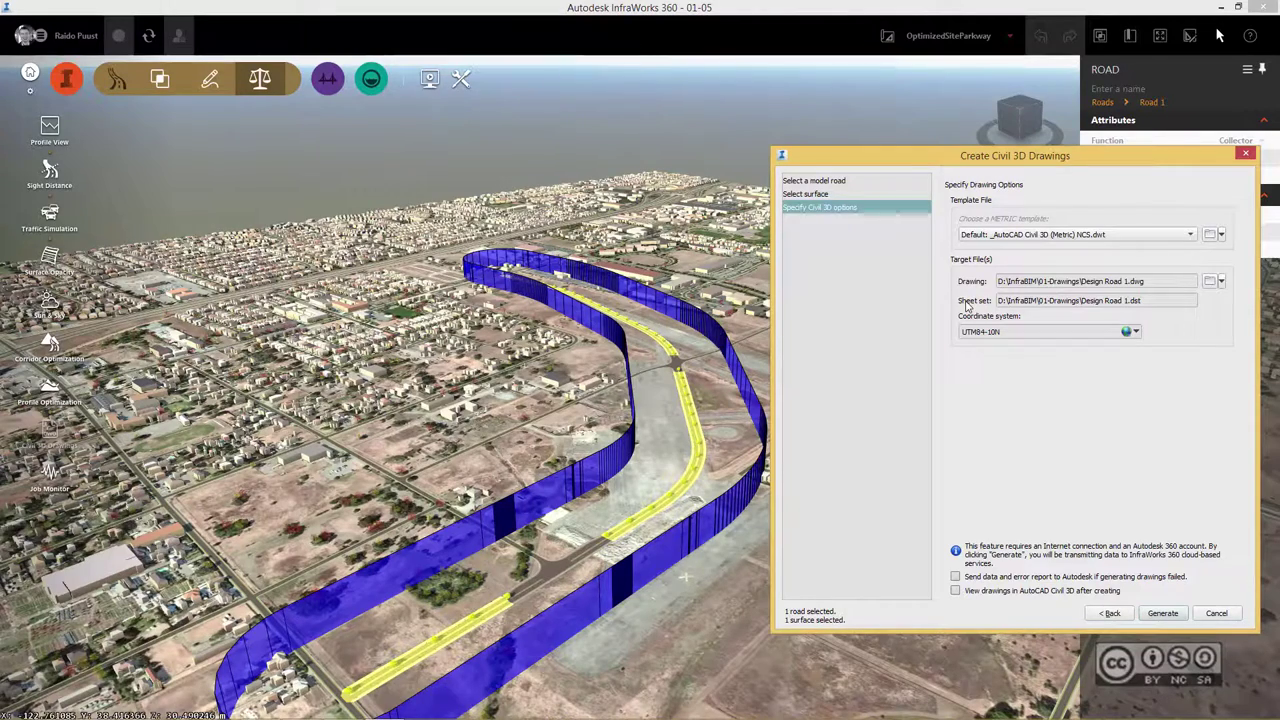
pyautogui.click(956, 592)
pyautogui.click(1163, 613)
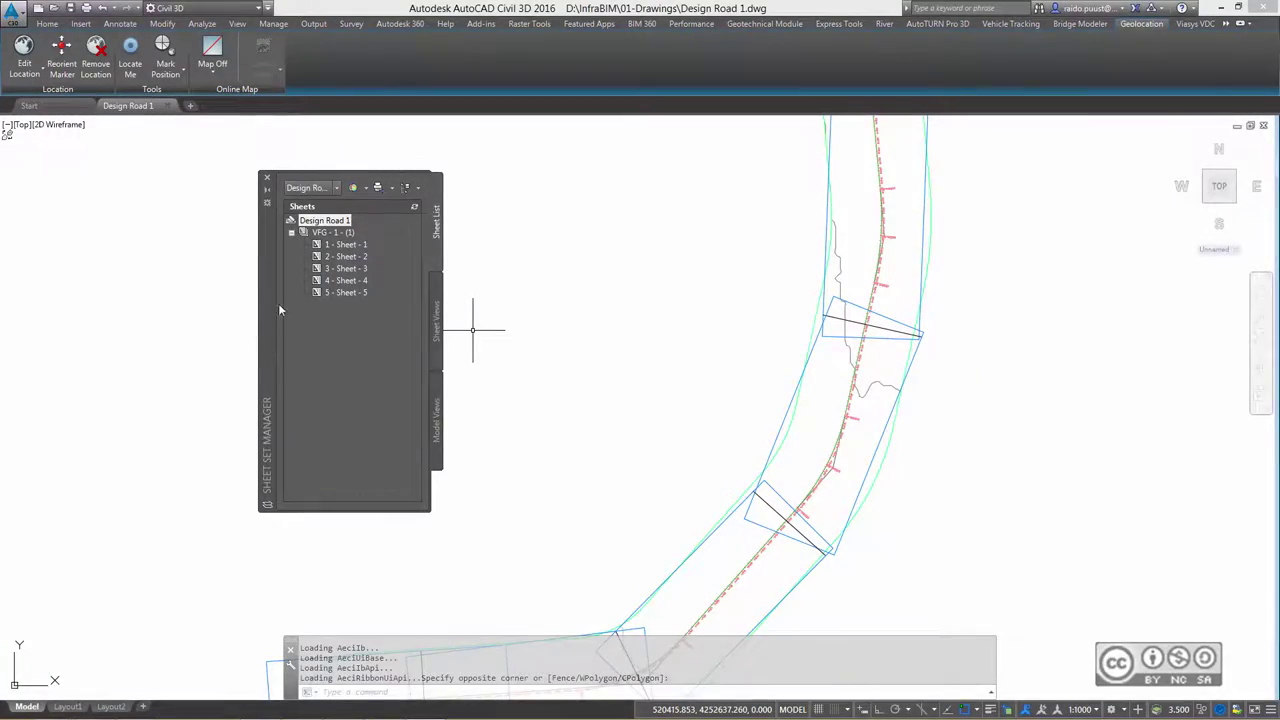
# - Open 1 - Sheet - 1 from the Sheet Set Manager
pyautogui.doubleClick(346, 245)
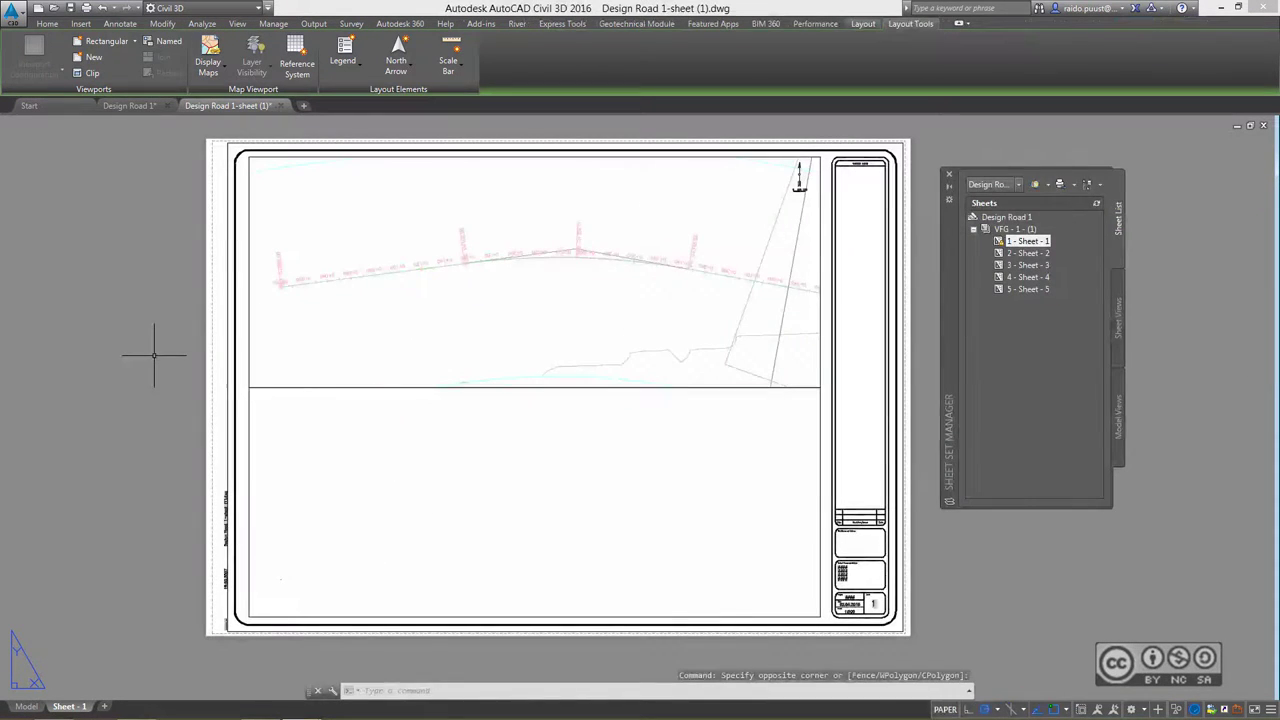
# - Switch back to the Design Road 1.dwg model space view
pyautogui.click(135, 352)
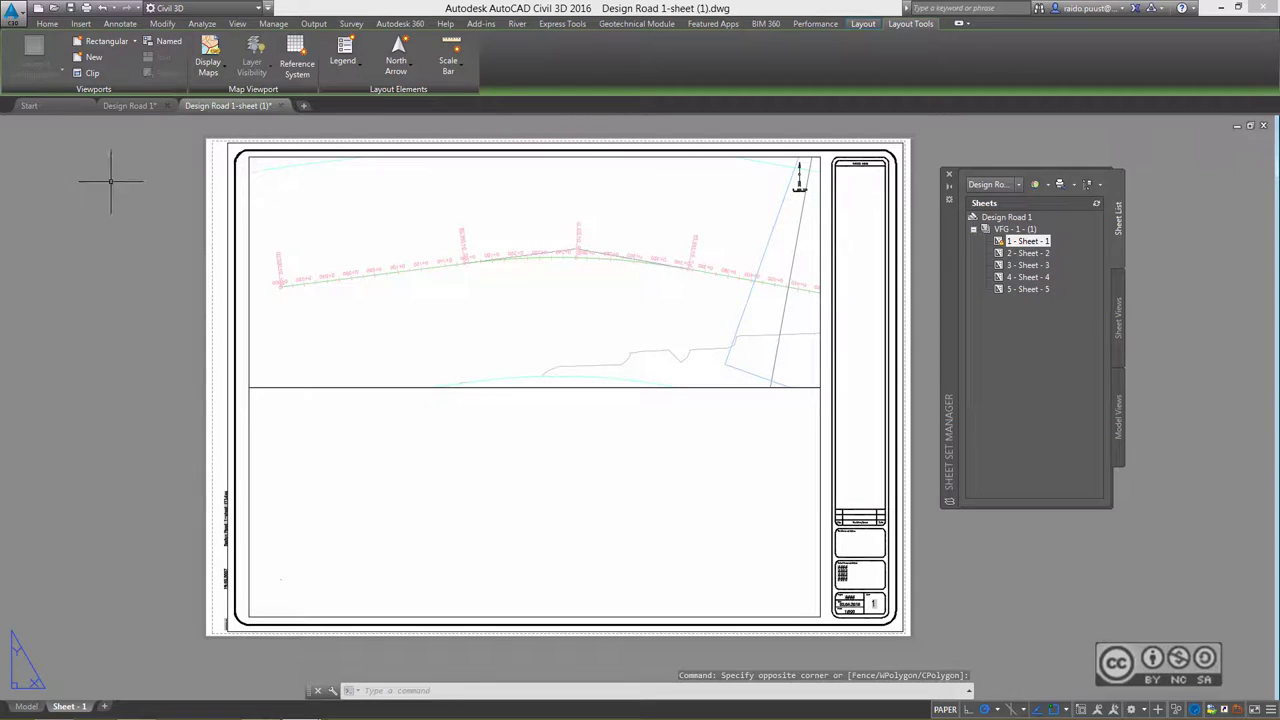
pyautogui.click(131, 108)
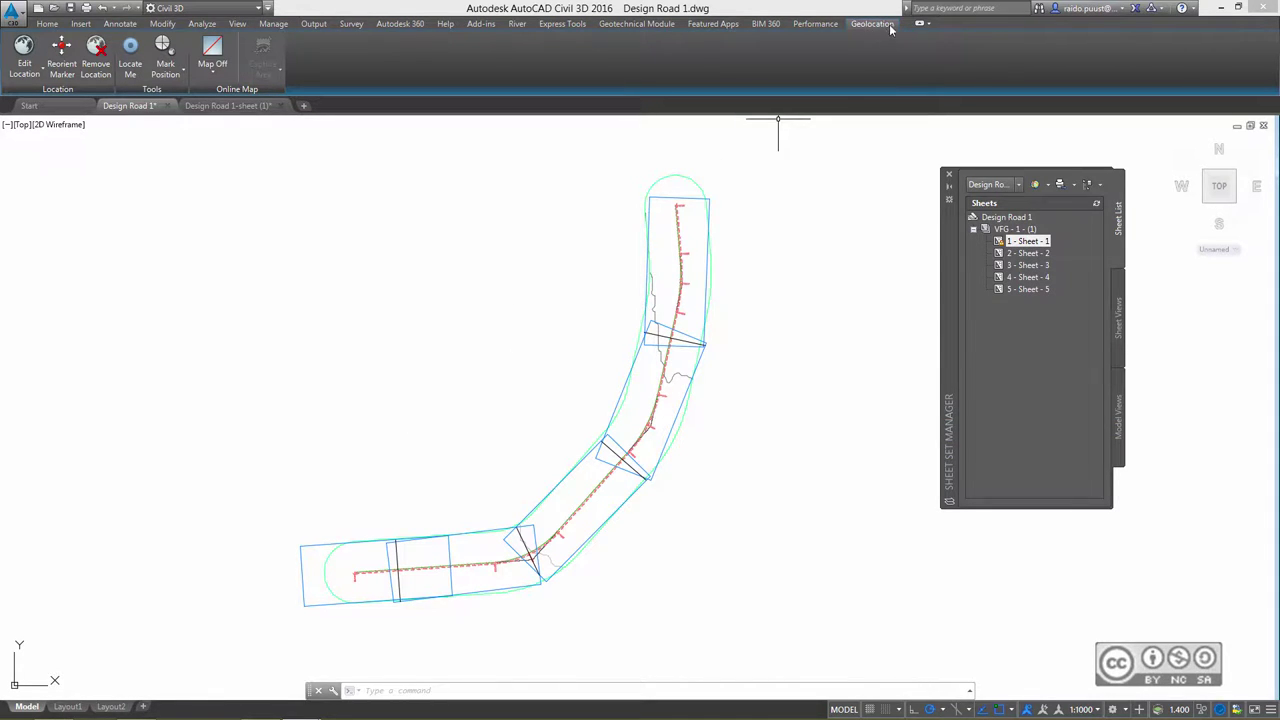
# - Show Map Aerial imagery and capture a window area covering the road
pyautogui.click(216, 74)
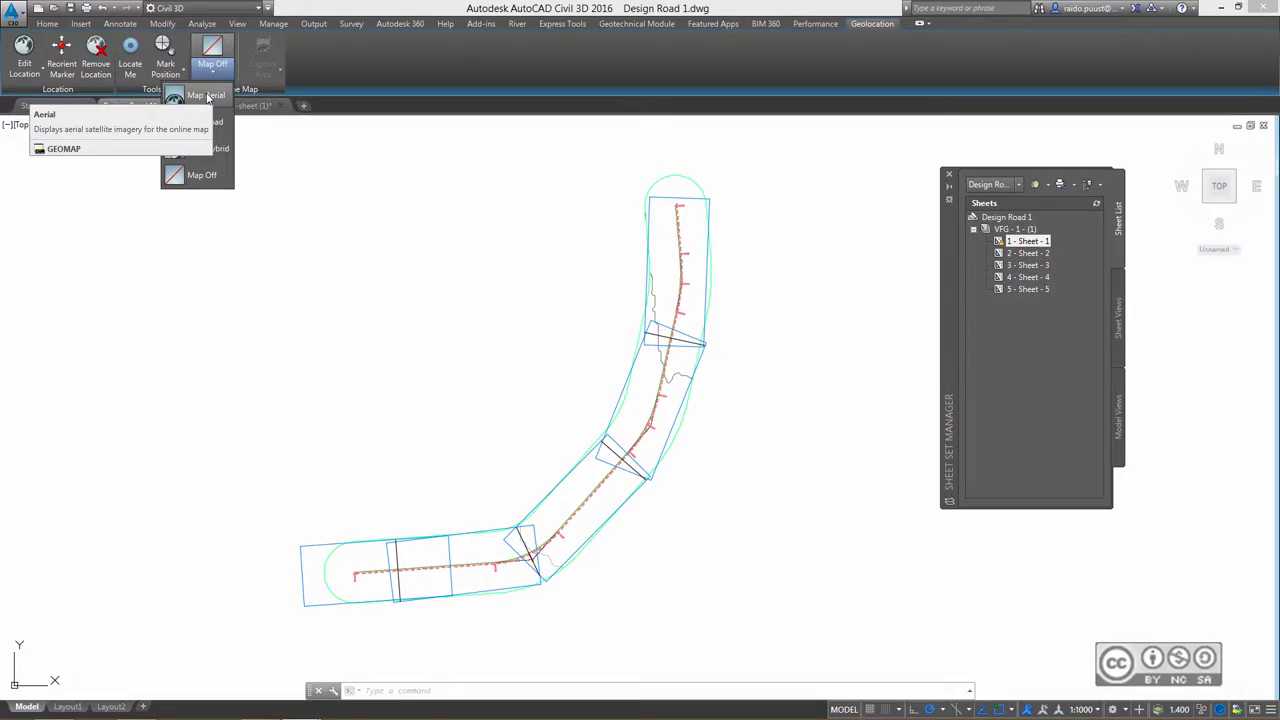
pyautogui.click(201, 97)
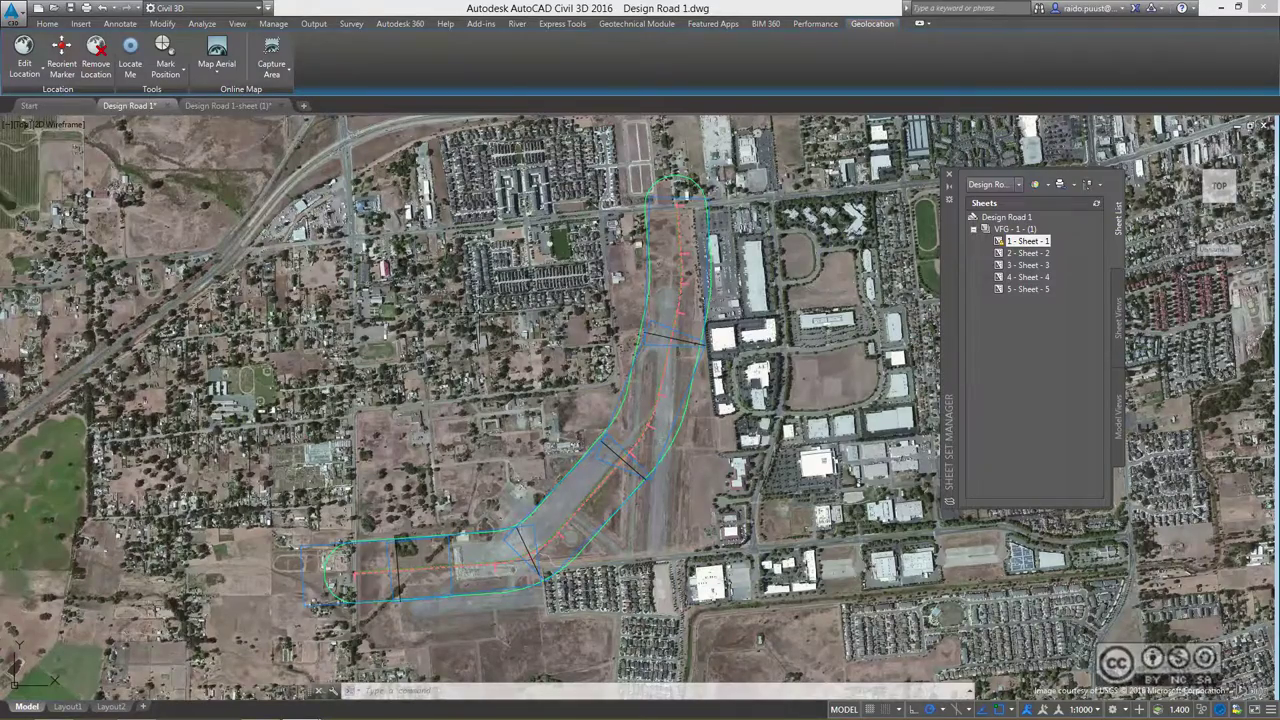
pyautogui.click(270, 76)
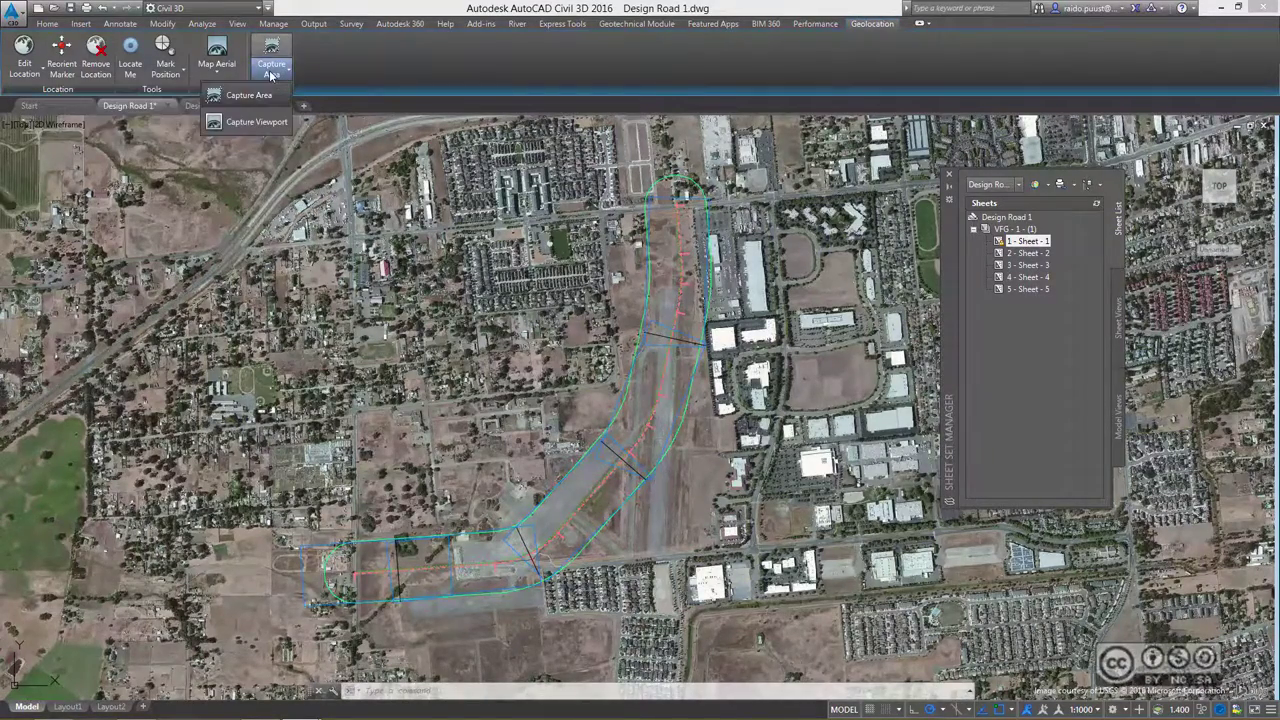
pyautogui.click(255, 97)
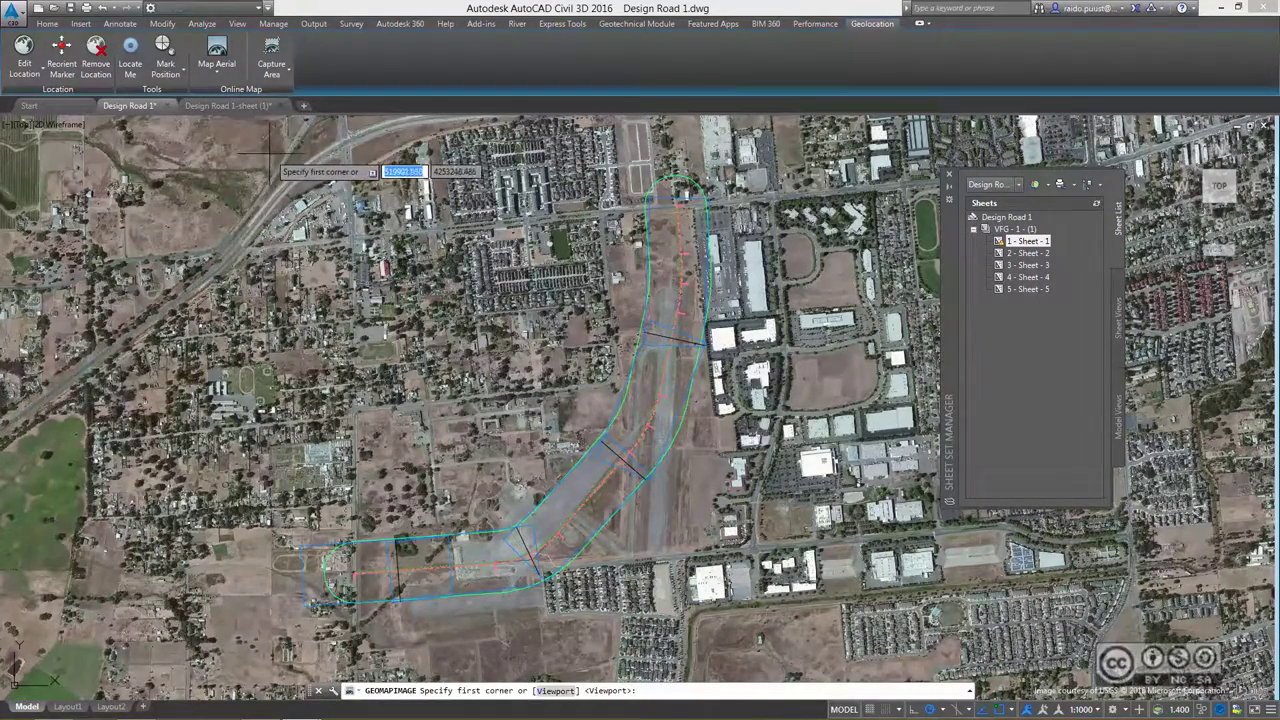
pyautogui.click(263, 152)
pyautogui.click(808, 636)
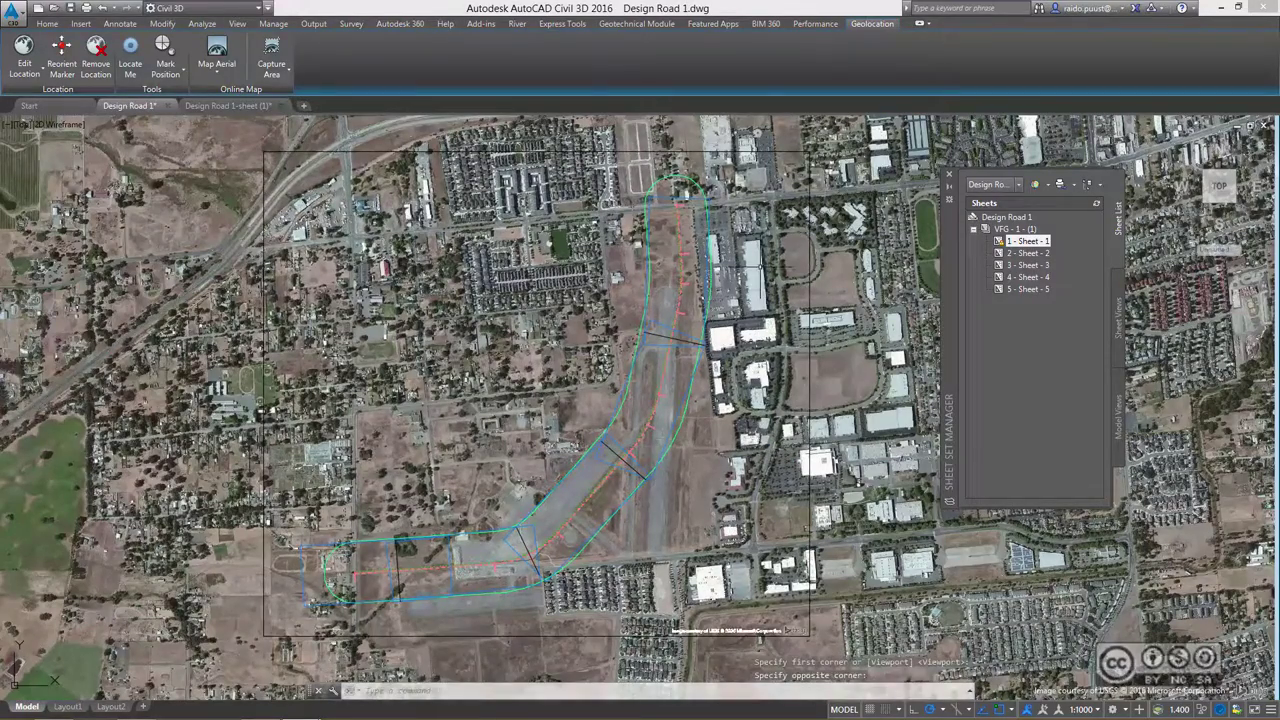
# - Set the online map to Map Off and save the drawing
pyautogui.click(218, 73)
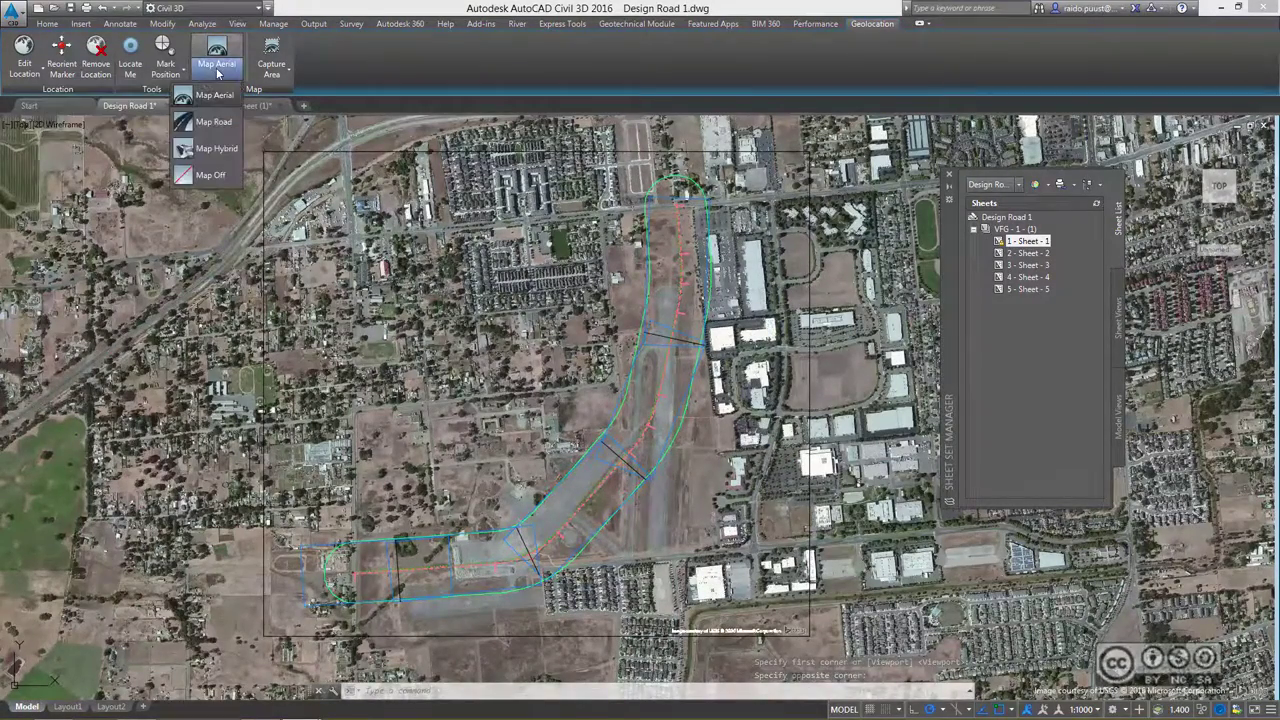
pyautogui.click(210, 176)
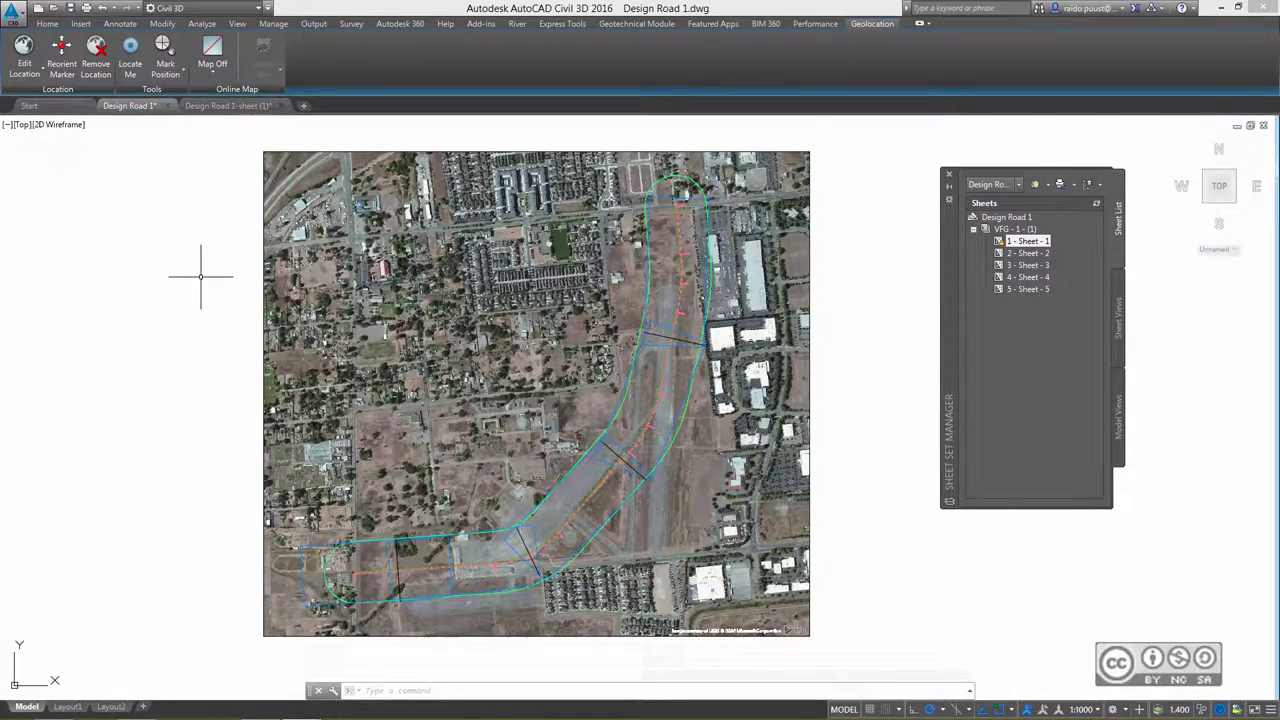
pyautogui.hotkey('ctrl', 's')
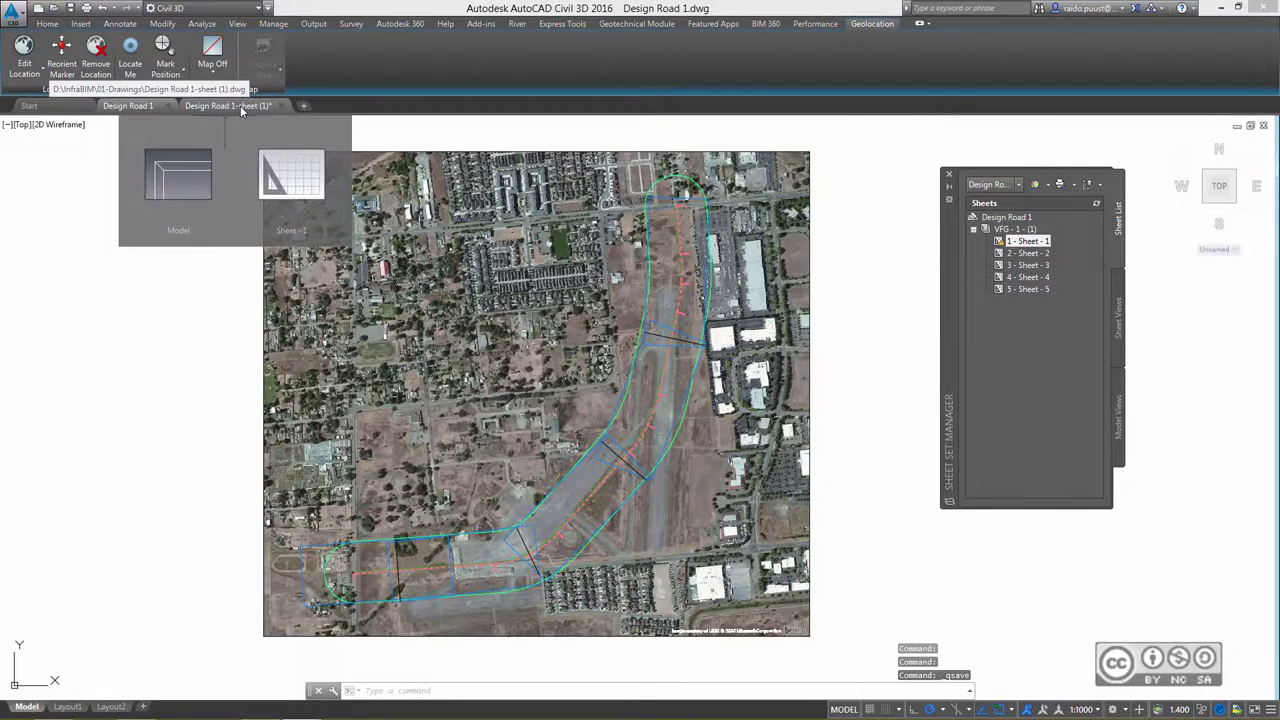
# - Reload the changed external reference in the Design Road 1-sheet (1) drawing
pyautogui.click(240, 105)
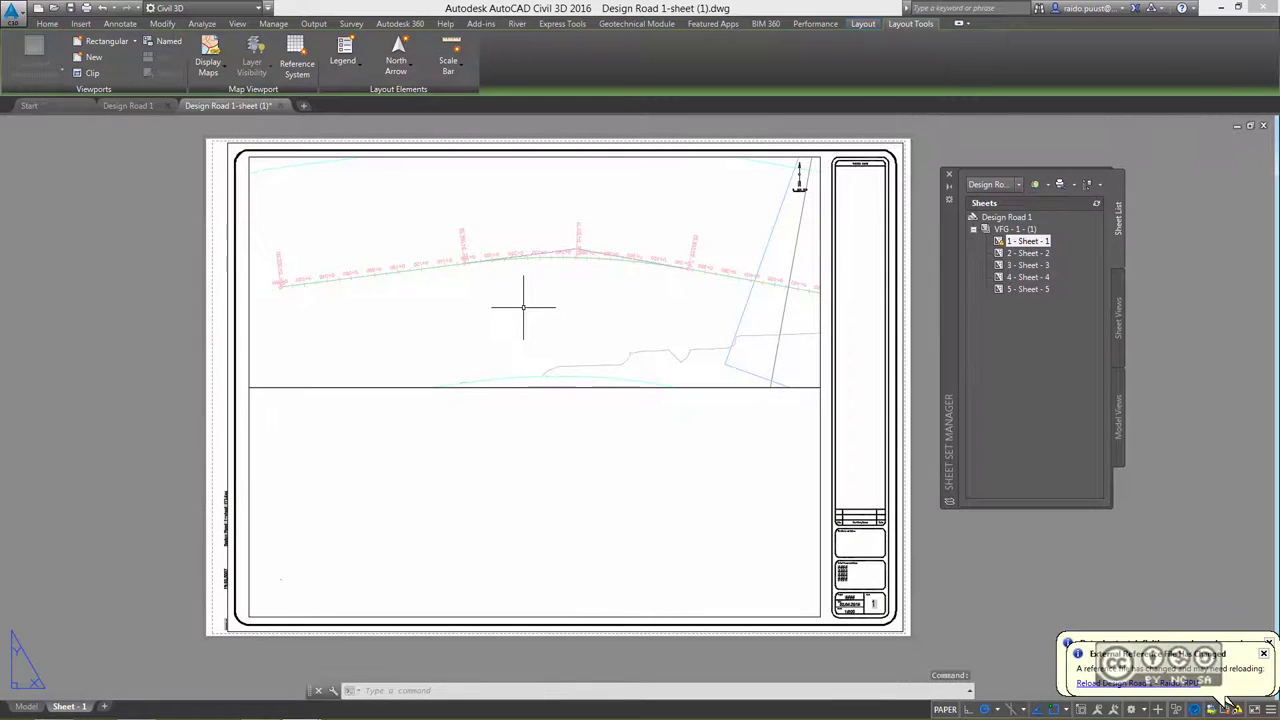
pyautogui.click(1134, 686)
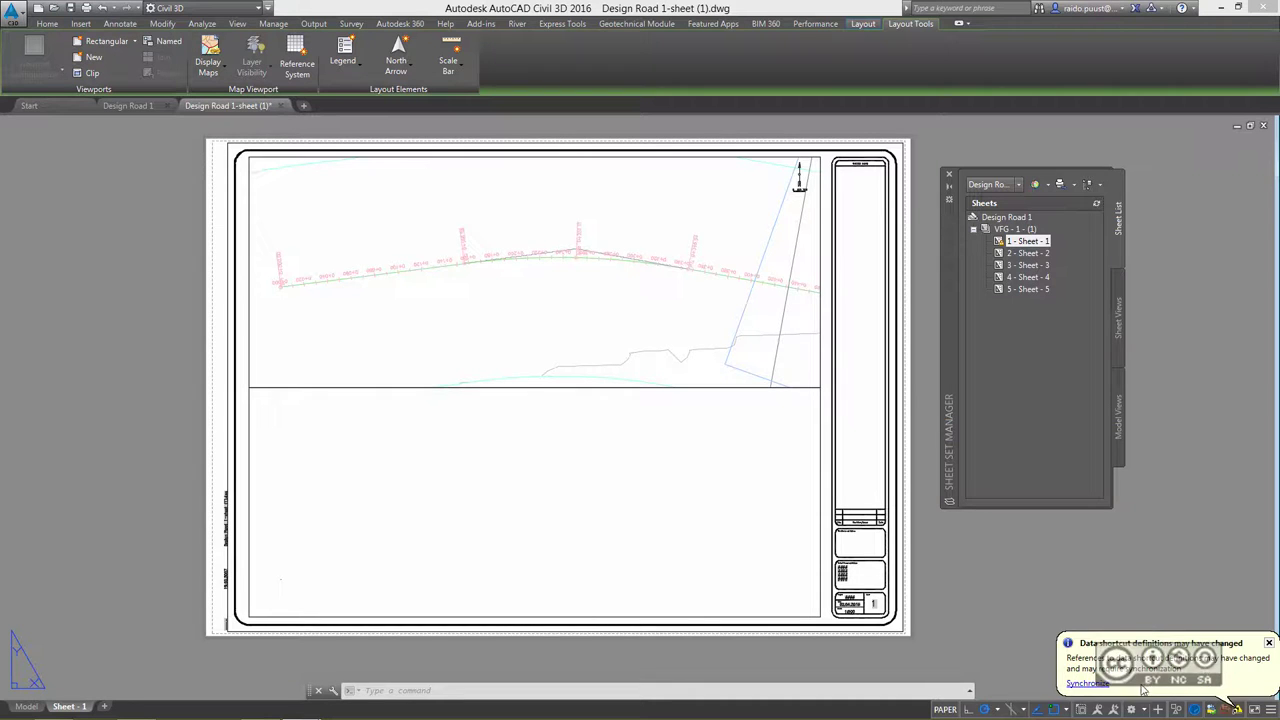